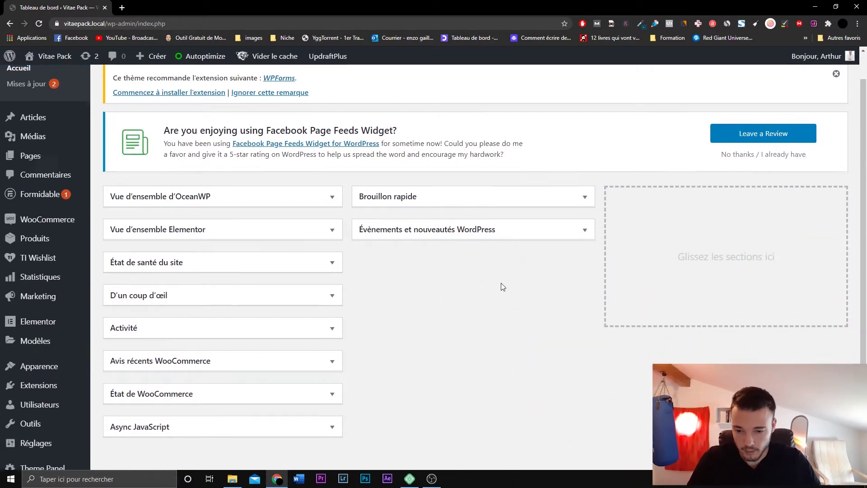
Search the WordPress plugin directory for "smash balloon".
{"action": "mouse_move", "coordinate": [68, 381]}
{"action": "left_click", "coordinate": [120, 394]}
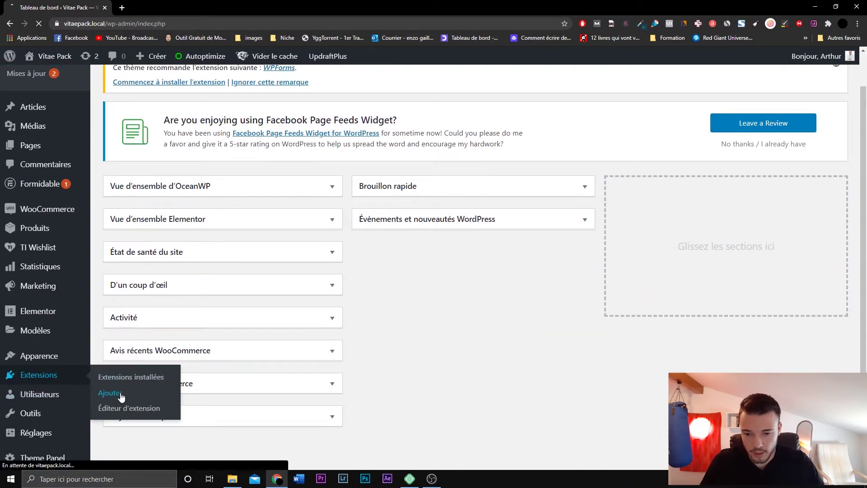
{"action": "left_click", "coordinate": [726, 238]}
{"action": "type", "text": "sma"}
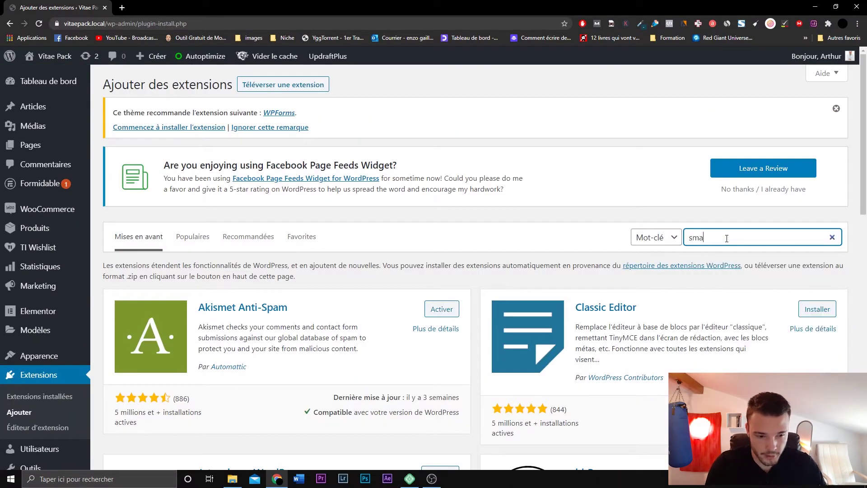
{"action": "type", "text": "sh ballon"}
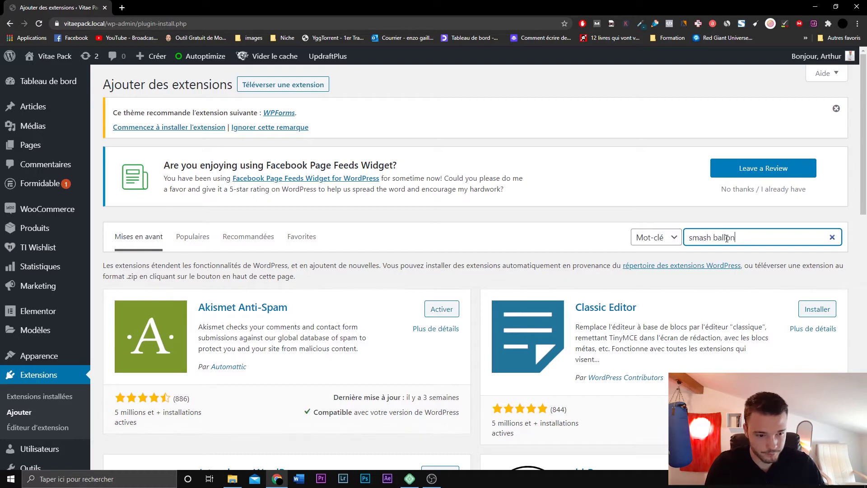
{"action": "key", "text": "BackSpace"}
{"action": "type", "text": "on"}
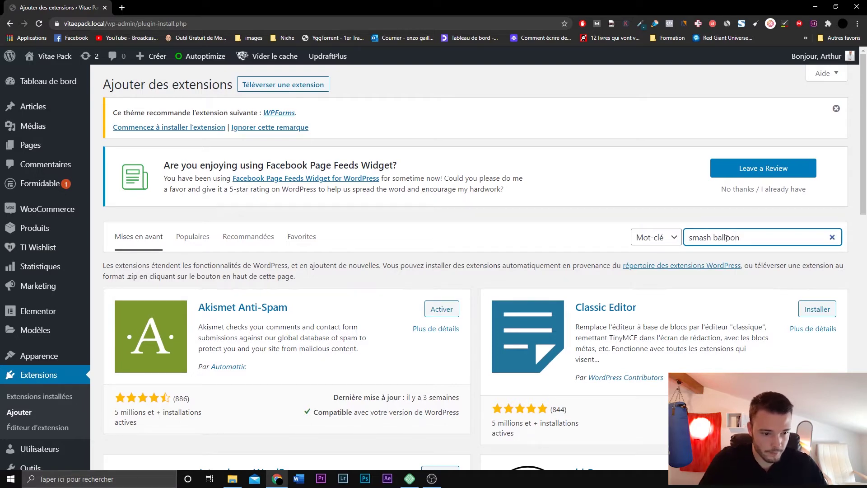
{"action": "left_click", "coordinate": [726, 238]}
{"action": "type", "text": "o"}
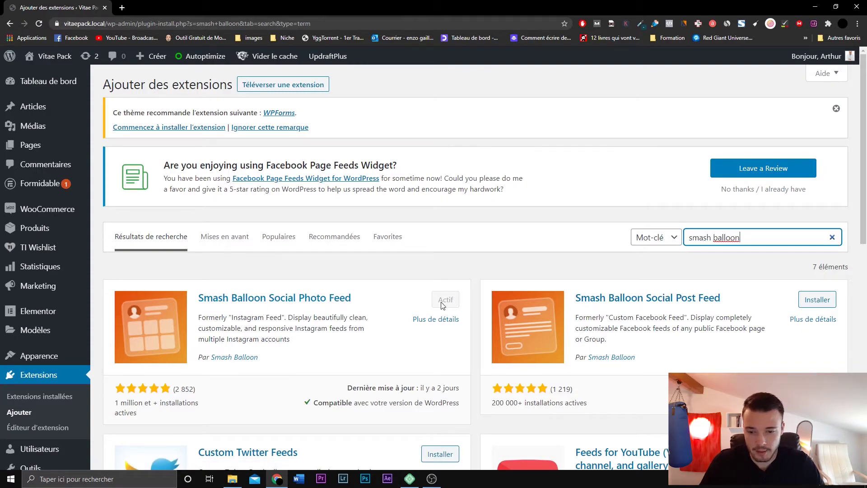
Open the settings page of the Instagram Feed plugin.
{"action": "scroll", "coordinate": [407, 302], "scroll_direction": "down", "scroll_amount": 5}
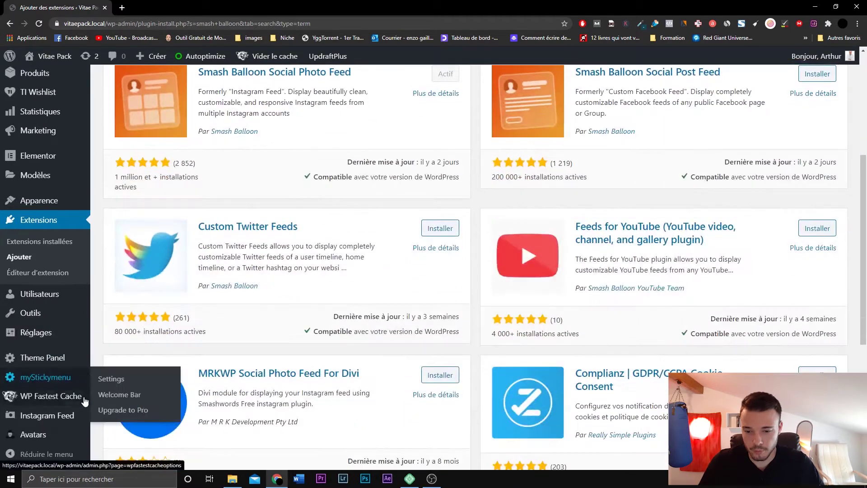
{"action": "mouse_move", "coordinate": [81, 419]}
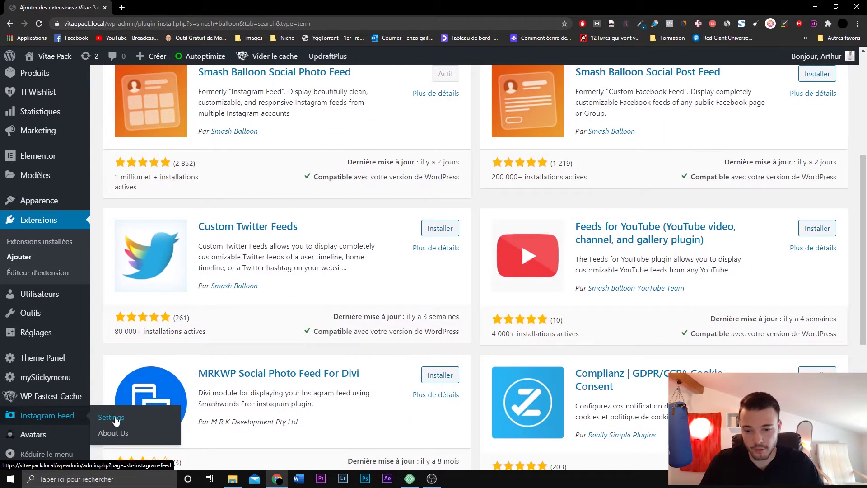
{"action": "left_click", "coordinate": [115, 419]}
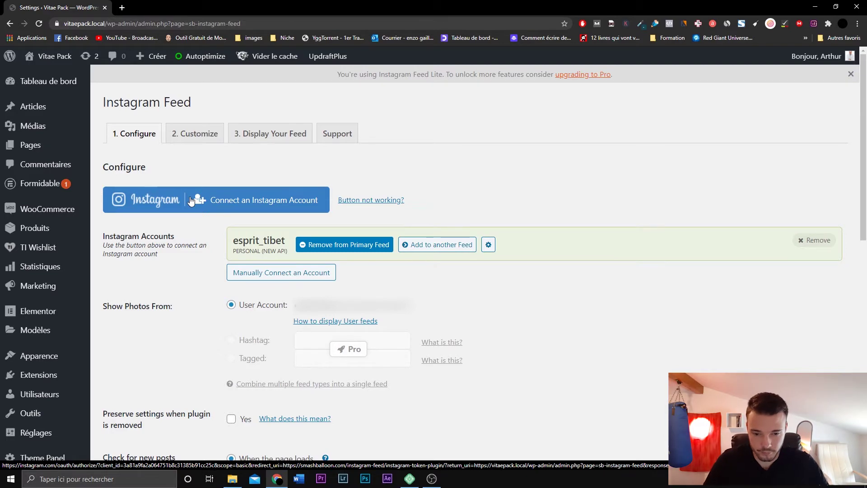
Save the feed configuration with new posts checked every 1 hour when the page loads.
{"action": "scroll", "coordinate": [212, 328], "scroll_direction": "down", "scroll_amount": 3}
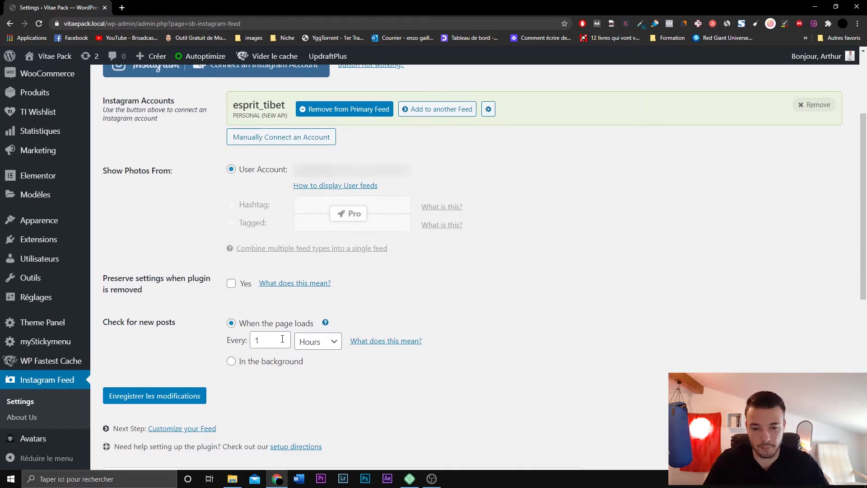
{"action": "left_click", "coordinate": [309, 341]}
{"action": "left_click", "coordinate": [311, 344]}
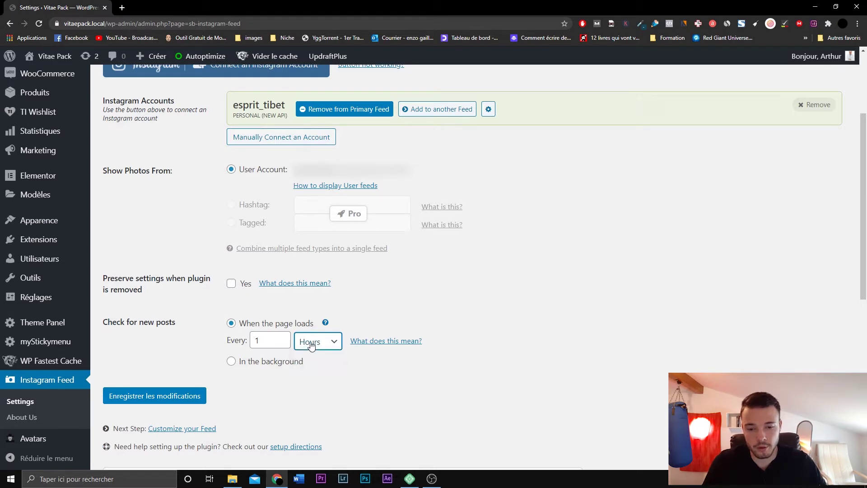
{"action": "left_click", "coordinate": [277, 340]}
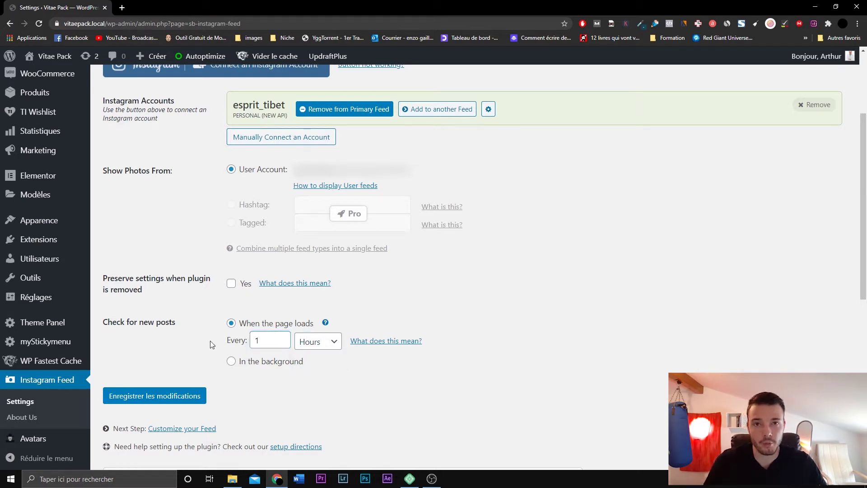
{"action": "left_click", "coordinate": [195, 396]}
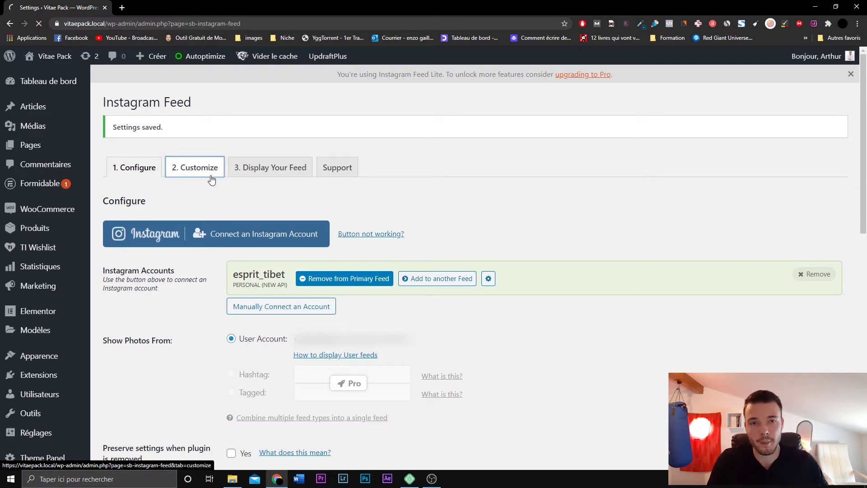
Set the number of photos shown initially to 8 in the feed's layout customization.
{"action": "left_click", "coordinate": [211, 179]}
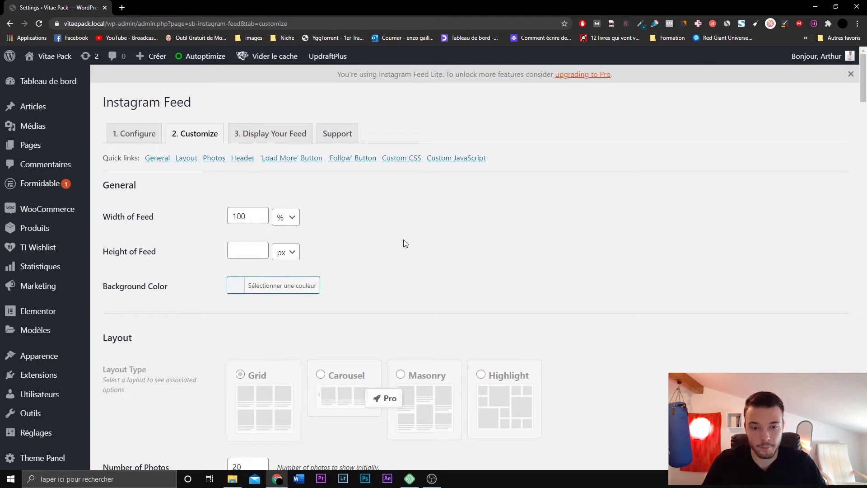
{"action": "scroll", "coordinate": [409, 246], "scroll_direction": "down", "scroll_amount": 3}
{"action": "scroll", "coordinate": [614, 269], "scroll_direction": "down", "scroll_amount": 2}
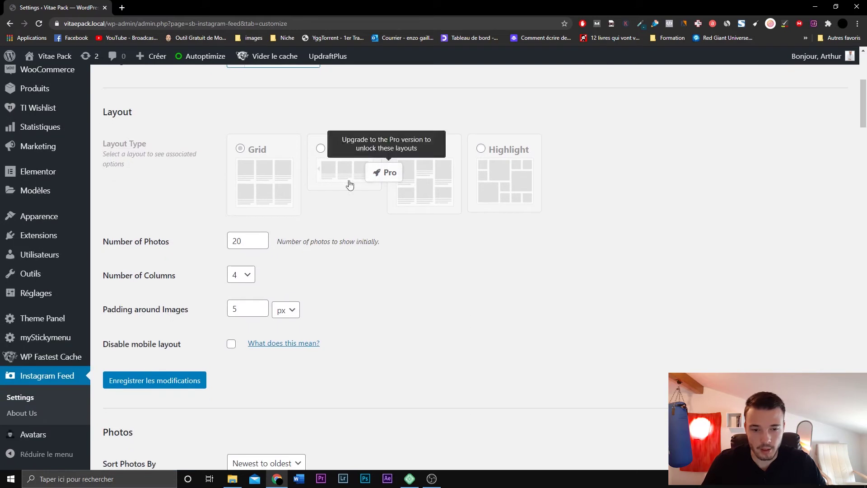
{"action": "scroll", "coordinate": [529, 248], "scroll_direction": "down", "scroll_amount": 1}
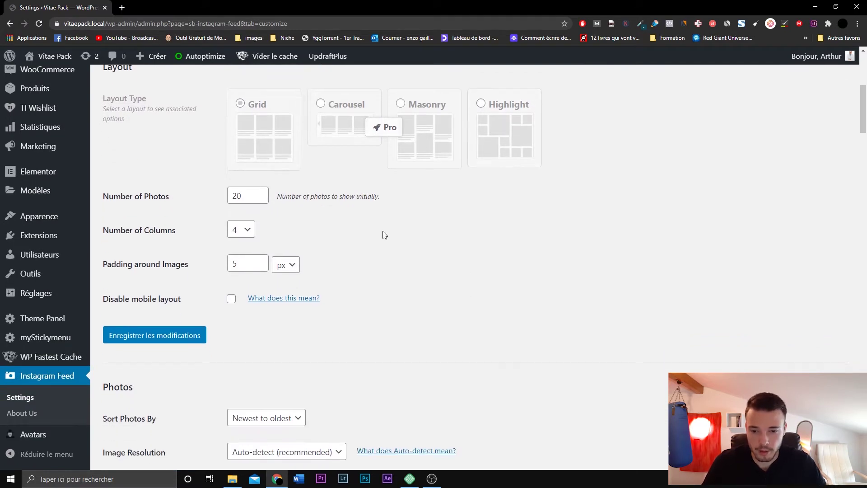
{"action": "double_click", "coordinate": [244, 197]}
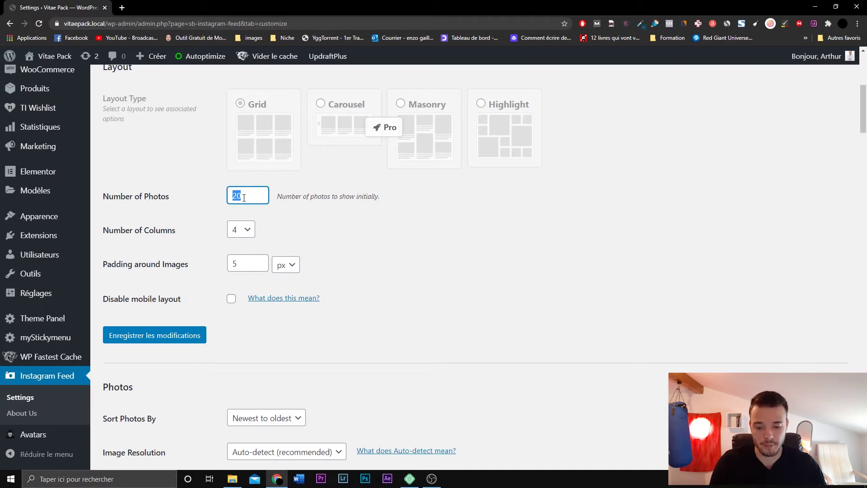
{"action": "type", "text": "8"}
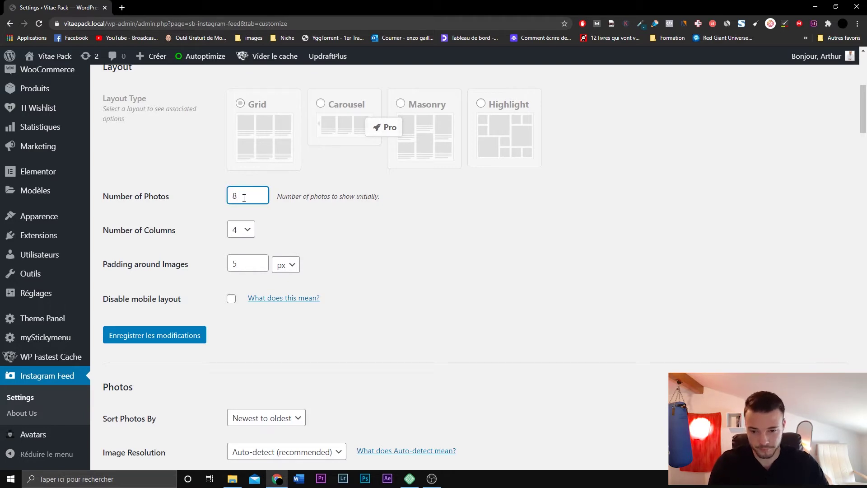
{"action": "left_click", "coordinate": [271, 221]}
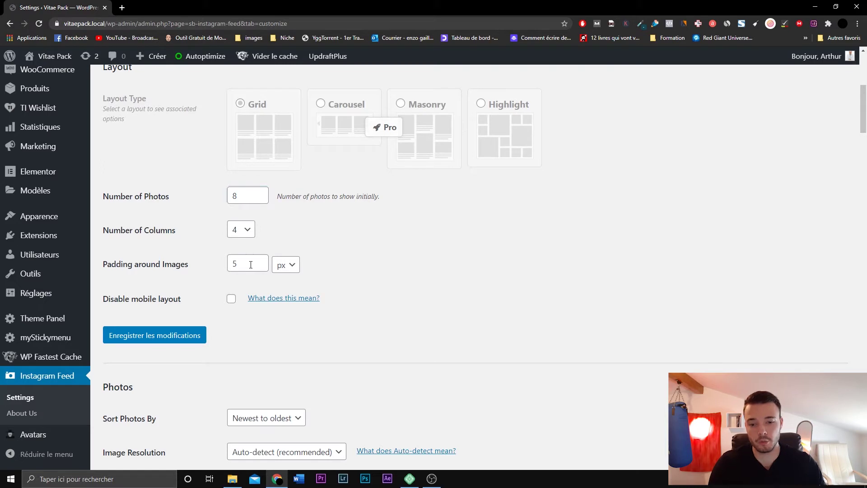
Check the available units for the padding around images.
{"action": "left_click", "coordinate": [283, 266]}
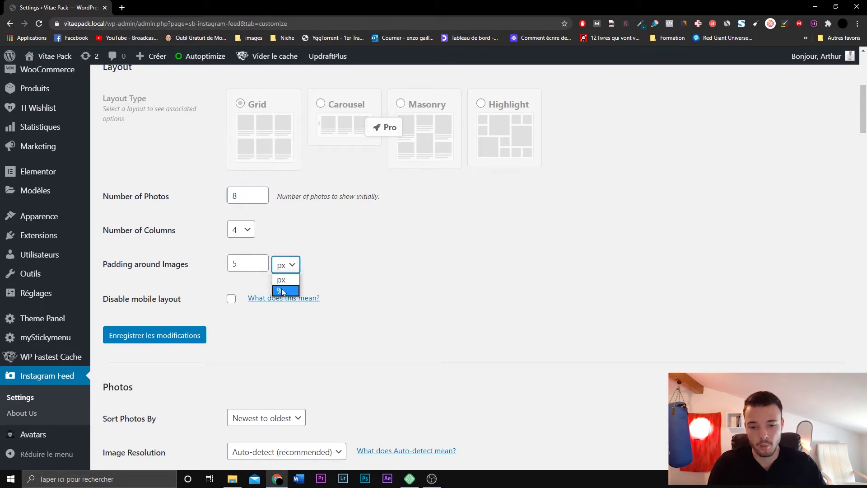
{"action": "left_click", "coordinate": [286, 269]}
{"action": "left_click", "coordinate": [347, 253]}
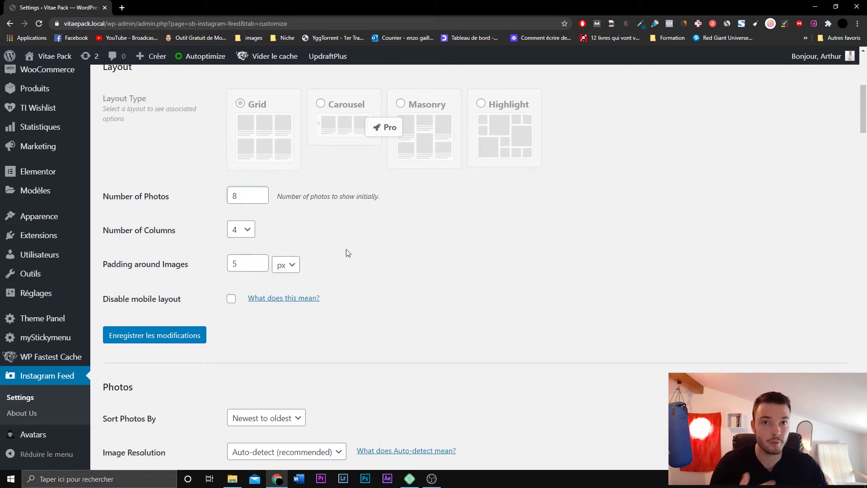
Review the photo sorting and image resolution choices, keeping Newest to oldest and Auto-detect (recommended).
{"action": "scroll", "coordinate": [361, 252], "scroll_direction": "down", "scroll_amount": 1}
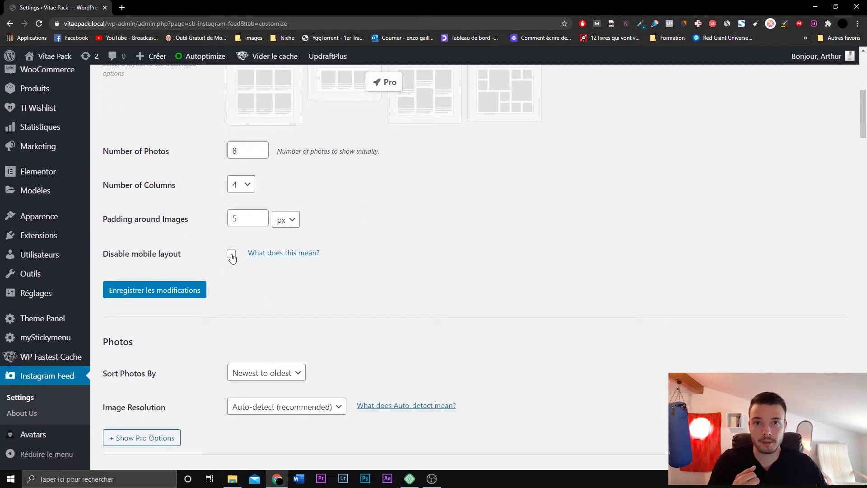
{"action": "scroll", "coordinate": [470, 296], "scroll_direction": "down", "scroll_amount": 4}
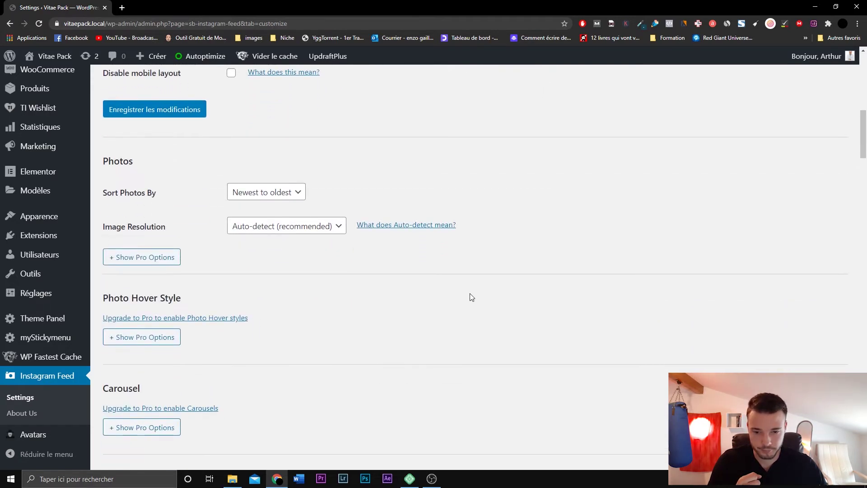
{"action": "left_click", "coordinate": [293, 197]}
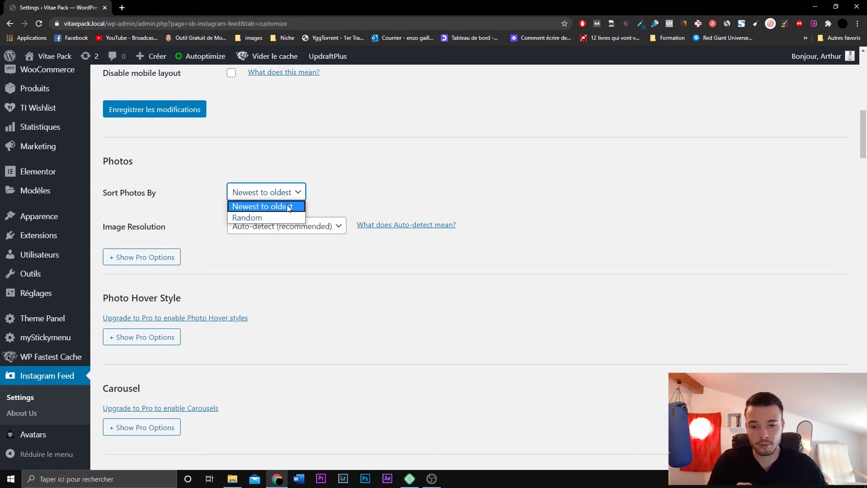
{"action": "left_click", "coordinate": [293, 192]}
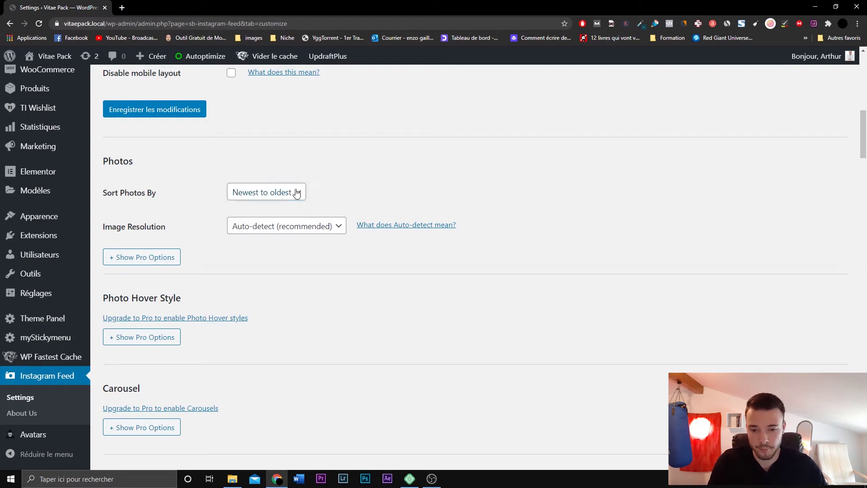
{"action": "scroll", "coordinate": [290, 245], "scroll_direction": "down", "scroll_amount": 2}
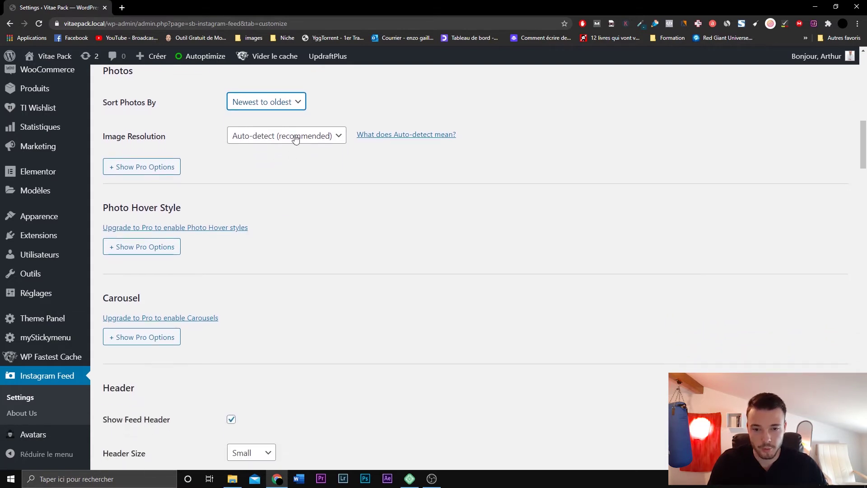
{"action": "left_click", "coordinate": [295, 137]}
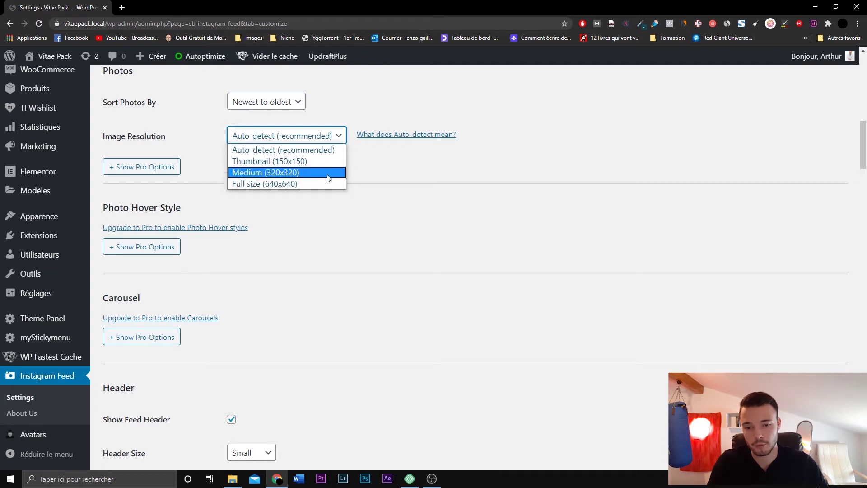
{"action": "left_click", "coordinate": [316, 150]}
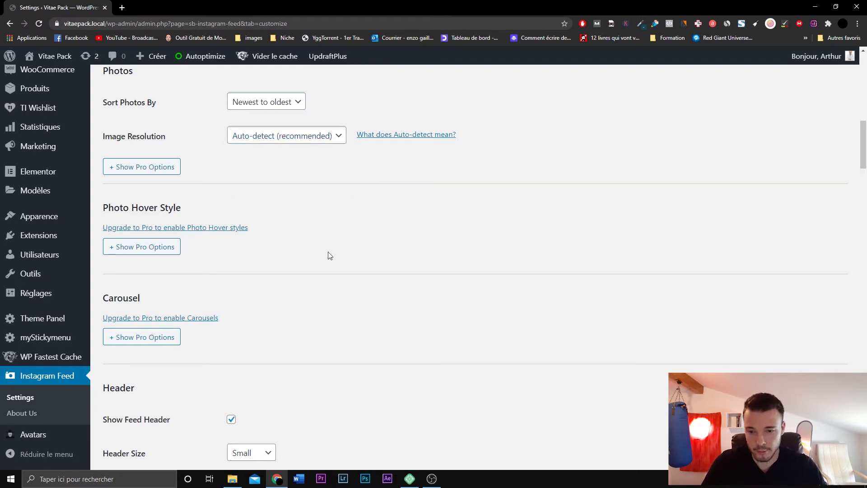
Change the Follow button's text to "Suivez nous".
{"action": "scroll", "coordinate": [360, 256], "scroll_direction": "down", "scroll_amount": 6}
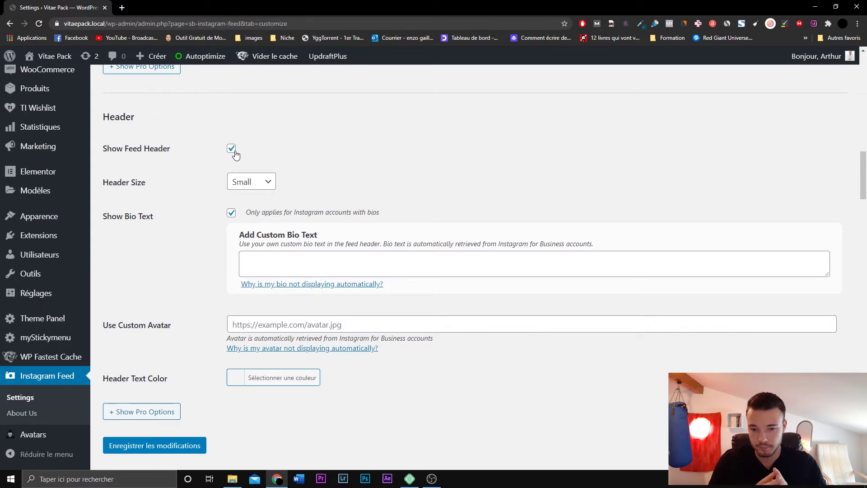
{"action": "scroll", "coordinate": [233, 199], "scroll_direction": "down", "scroll_amount": 1}
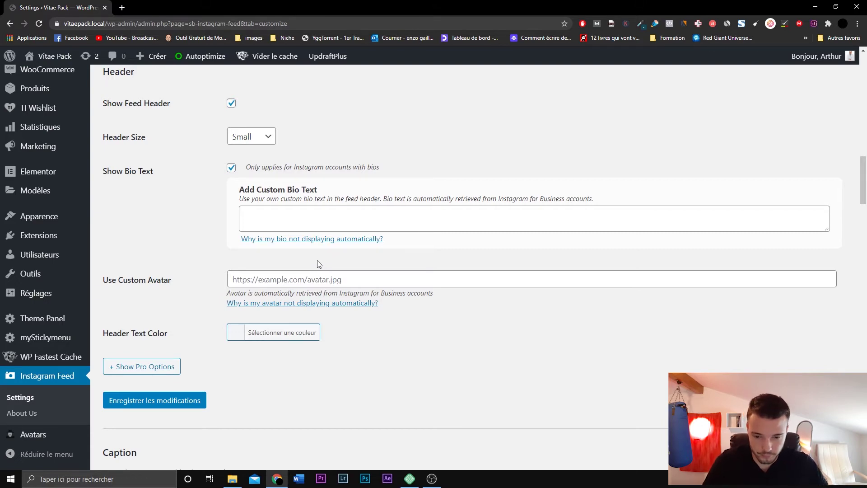
{"action": "scroll", "coordinate": [319, 265], "scroll_direction": "down", "scroll_amount": 9}
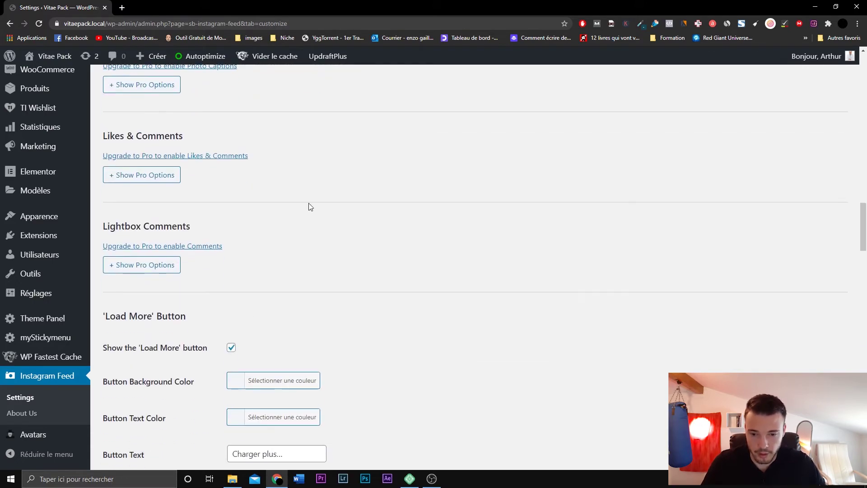
{"action": "scroll", "coordinate": [298, 268], "scroll_direction": "up", "scroll_amount": 1}
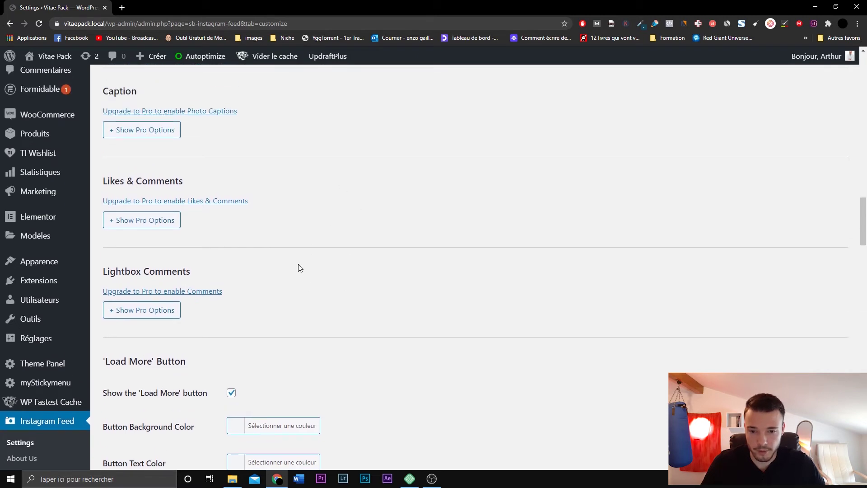
{"action": "scroll", "coordinate": [341, 264], "scroll_direction": "down", "scroll_amount": 6}
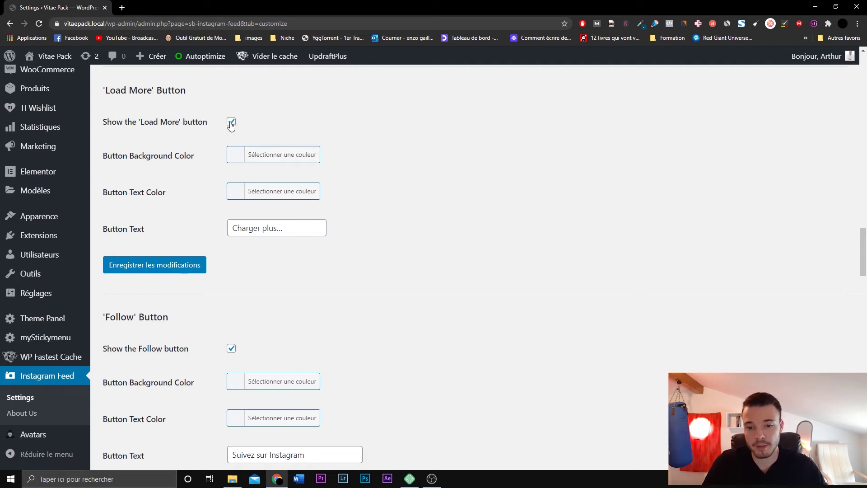
{"action": "scroll", "coordinate": [383, 194], "scroll_direction": "down", "scroll_amount": 4}
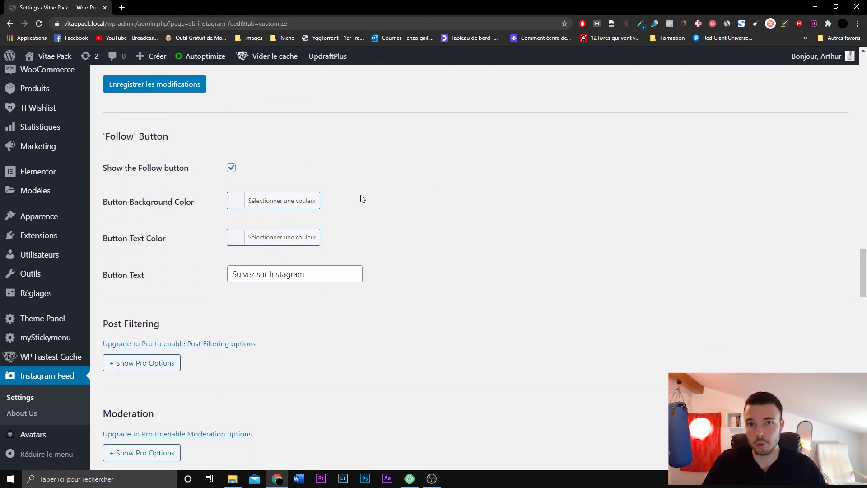
{"action": "triple_click", "coordinate": [338, 272]}
{"action": "left_click_drag", "start_coordinate": [329, 275], "coordinate": [256, 277]}
{"action": "type", "text": "nous"}
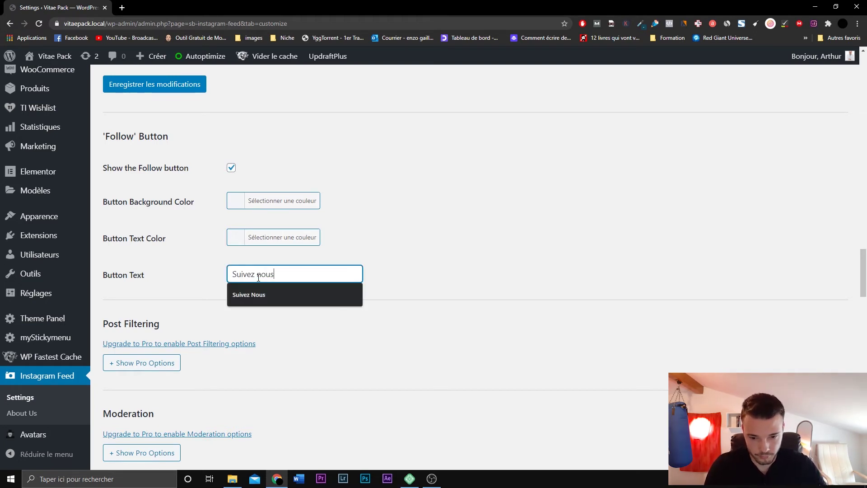
{"action": "left_click", "coordinate": [391, 204]}
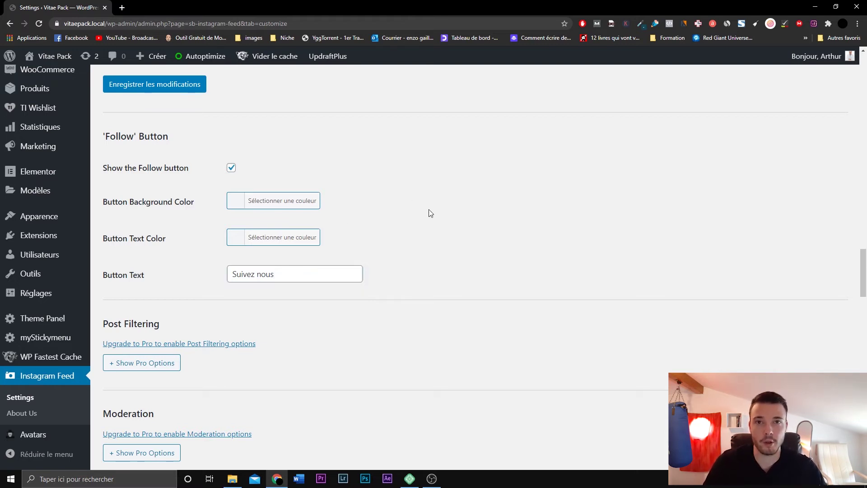
Save the feed's customization settings, leaving the custom CSS, custom JavaScript and other miscellaneous options as they are.
{"action": "scroll", "coordinate": [435, 210], "scroll_direction": "down", "scroll_amount": 4}
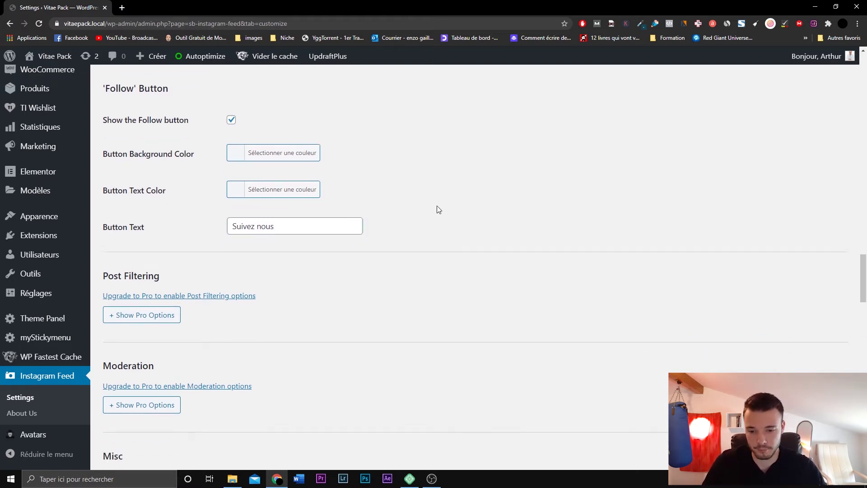
{"action": "scroll", "coordinate": [408, 253], "scroll_direction": "down", "scroll_amount": 8}
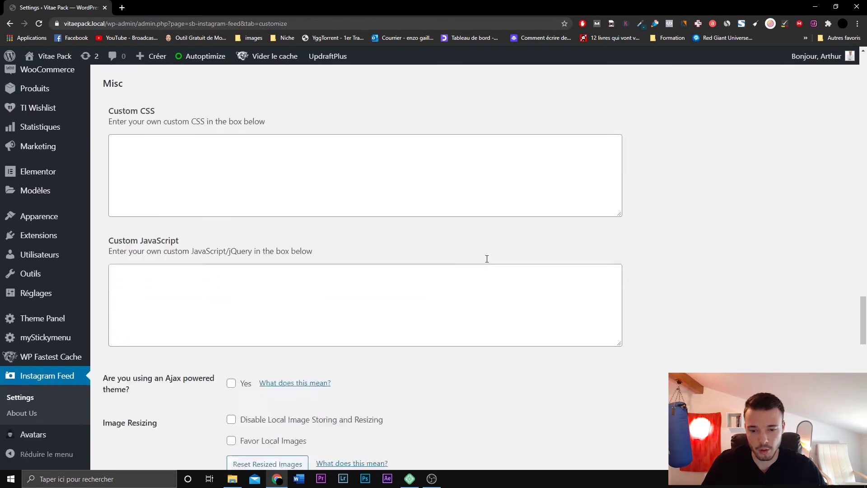
{"action": "left_click_drag", "start_coordinate": [864, 328], "coordinate": [865, 397]}
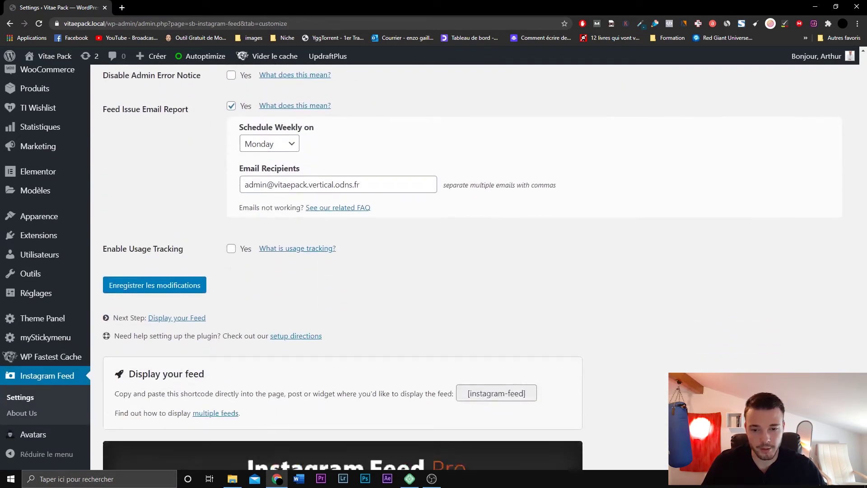
{"action": "left_click", "coordinate": [187, 289]}
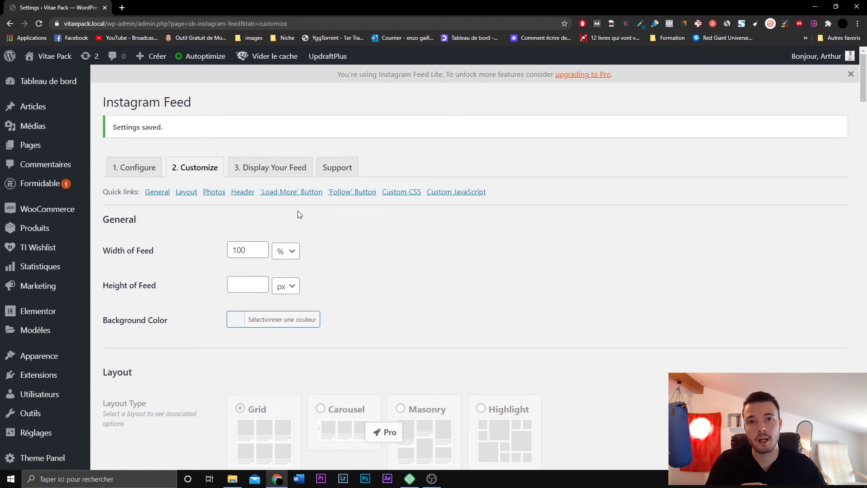
Copy the [instagram-feed] shortcode from the plugin's instructions for displaying the feed.
{"action": "left_click", "coordinate": [296, 172]}
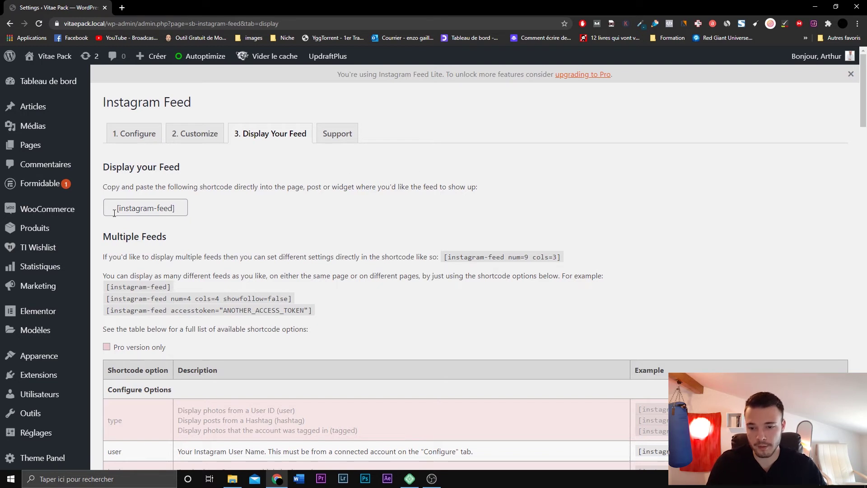
{"action": "left_click_drag", "start_coordinate": [114, 213], "coordinate": [186, 213]}
{"action": "key", "text": "ctrl+c"}
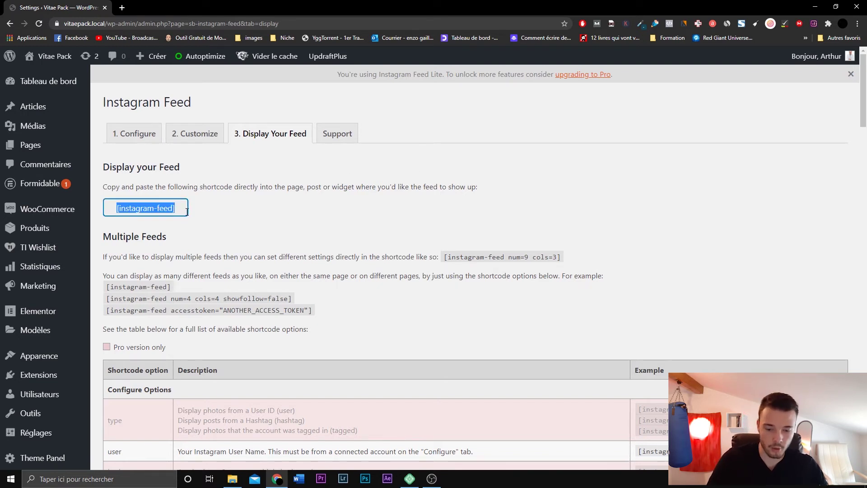
{"action": "left_click", "coordinate": [218, 208]}
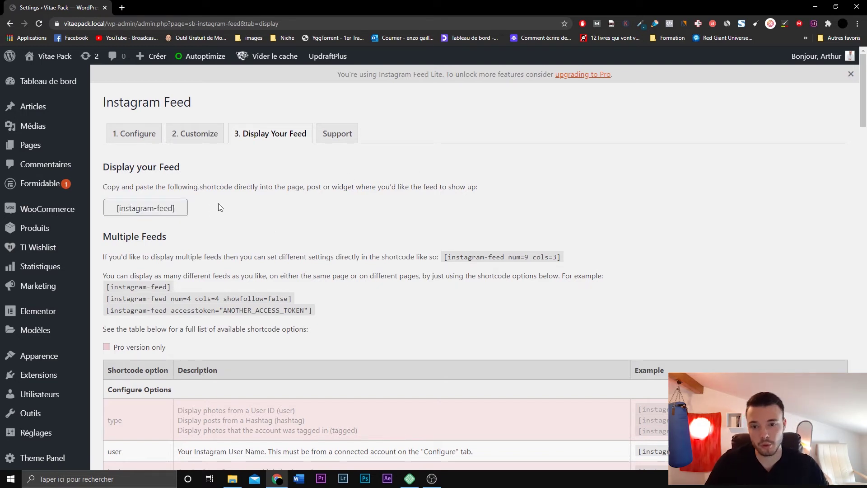
Create a new page in a separate browser tab and title it "Instagram Feed".
{"action": "mouse_move", "coordinate": [81, 149]}
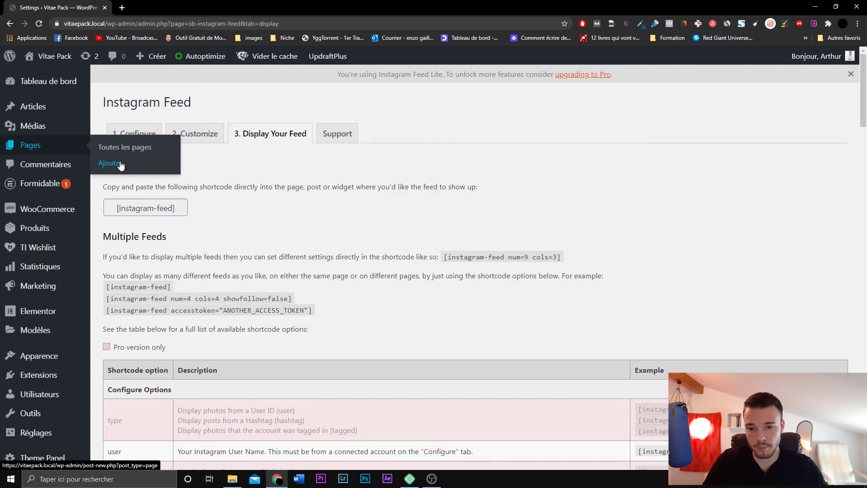
{"action": "middle_click", "coordinate": [128, 161]}
{"action": "left_click", "coordinate": [166, 7]}
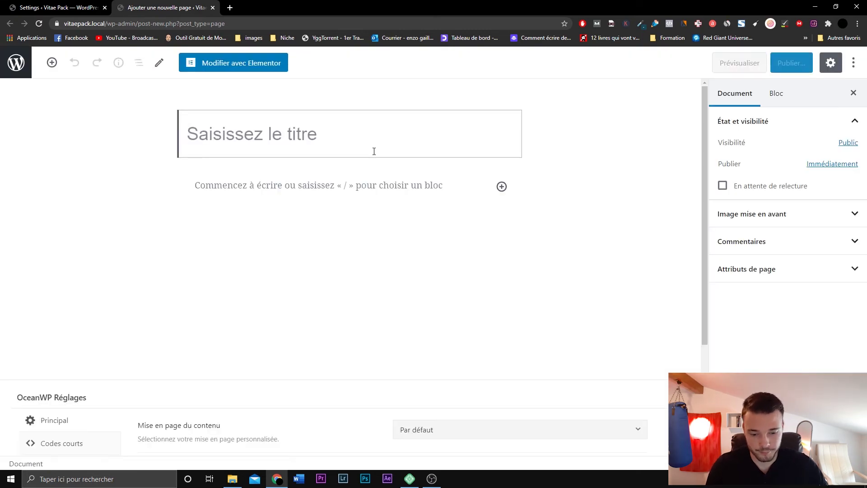
{"action": "left_click", "coordinate": [374, 150]}
{"action": "type", "text": "Instagram Feed"}
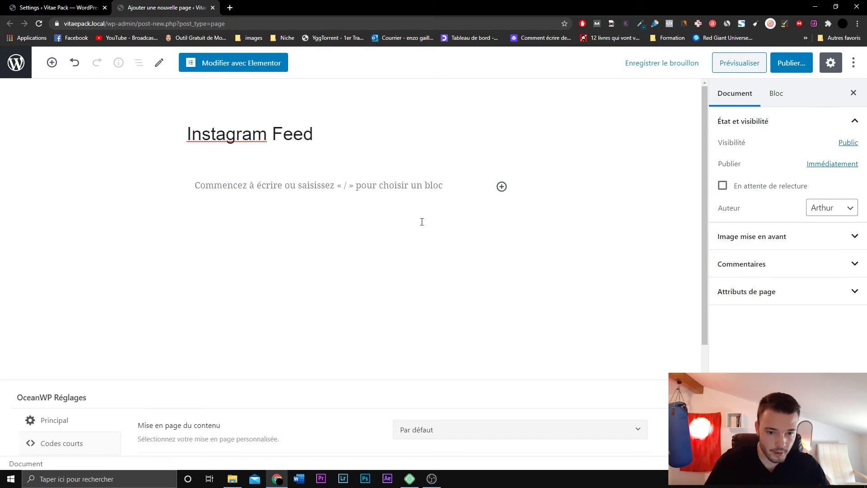
Paste the [instagram-feed] shortcode into the page's body as a paragraph and preview the page.
{"action": "left_click", "coordinate": [408, 189]}
{"action": "key", "text": "ctrl+v"}
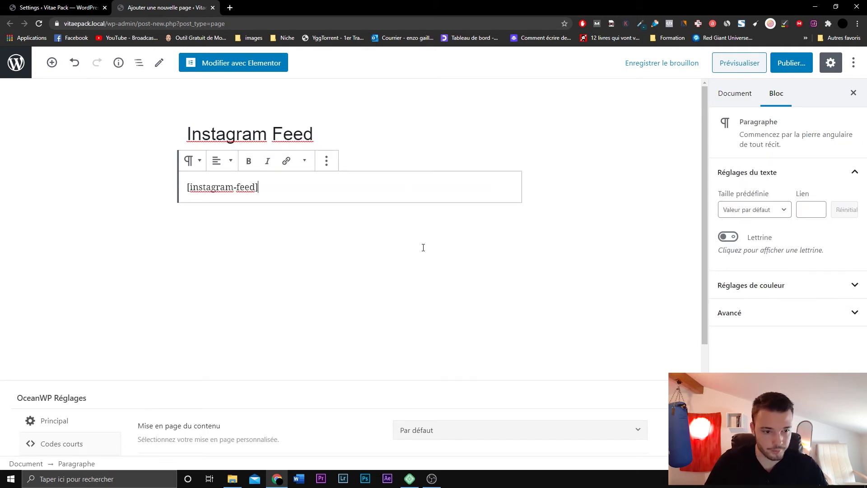
{"action": "left_click", "coordinate": [738, 63]}
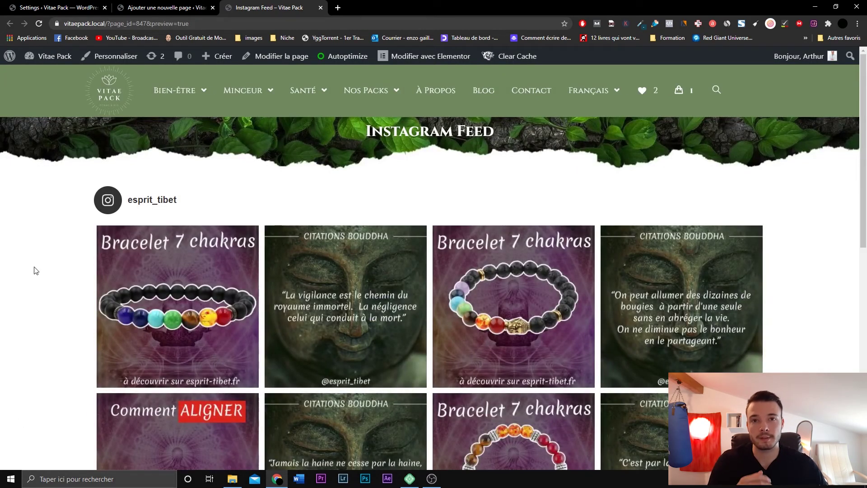
Examine the feed's header, photo grid and Follow button in the page preview, load more photos, and close the preview.
{"action": "scroll", "coordinate": [35, 271], "scroll_direction": "down", "scroll_amount": 2}
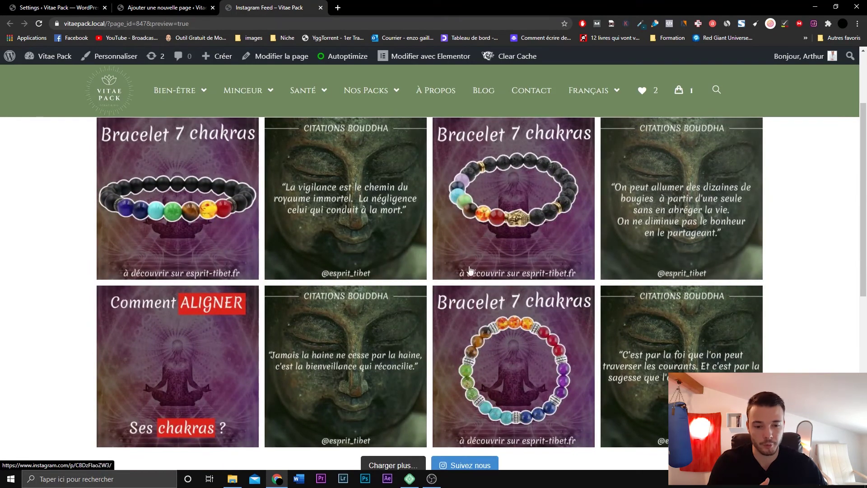
{"action": "scroll", "coordinate": [110, 297], "scroll_direction": "up", "scroll_amount": 1}
{"action": "scroll", "coordinate": [110, 298], "scroll_direction": "up", "scroll_amount": 2}
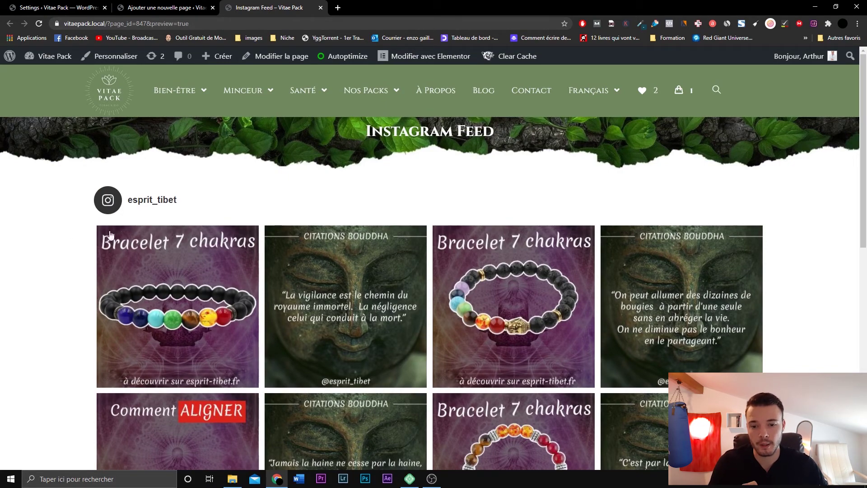
{"action": "scroll", "coordinate": [31, 269], "scroll_direction": "down", "scroll_amount": 6}
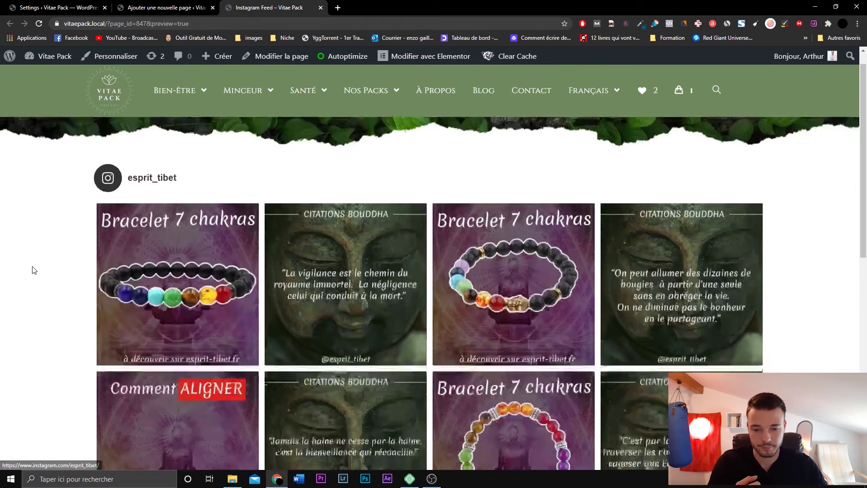
{"action": "left_click", "coordinate": [380, 305]}
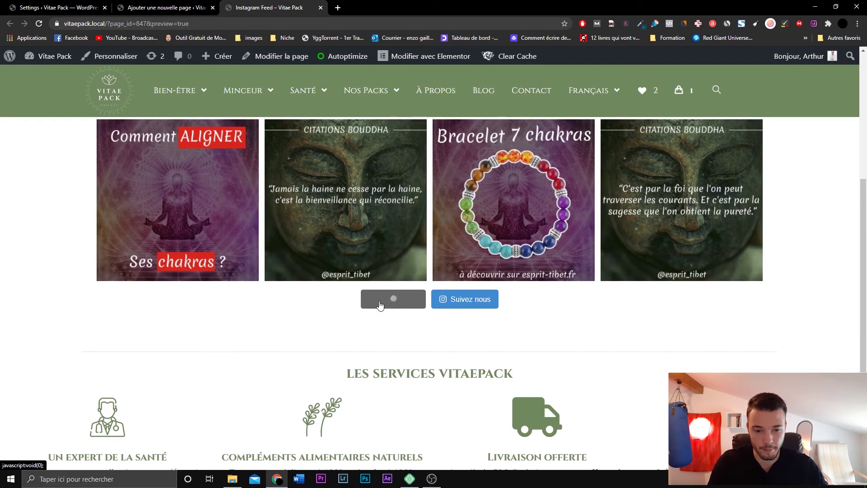
{"action": "scroll", "coordinate": [89, 310], "scroll_direction": "down", "scroll_amount": 8}
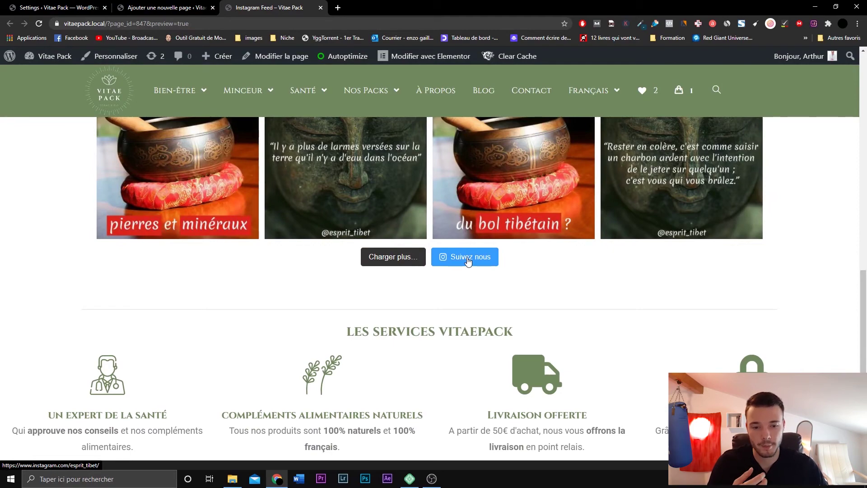
{"action": "scroll", "coordinate": [468, 261], "scroll_direction": "up", "scroll_amount": 5}
{"action": "key", "text": "ctrl+w"}
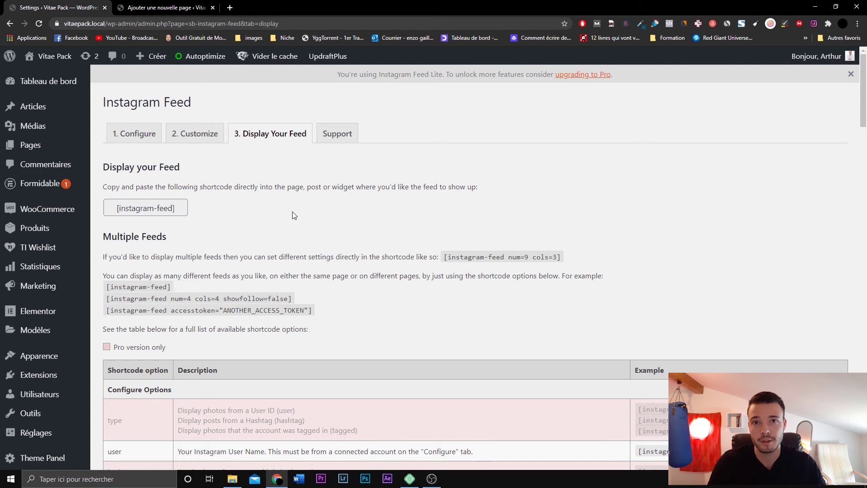
Review the multiple-feeds instructions and the table of shortcode options, including the num and cols examples under Layout Options.
{"action": "scroll", "coordinate": [319, 240], "scroll_direction": "down", "scroll_amount": 4}
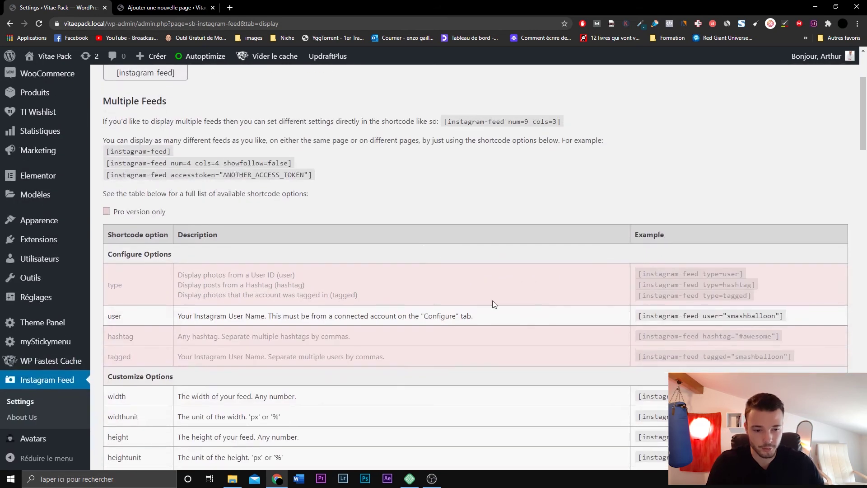
{"action": "scroll", "coordinate": [493, 302], "scroll_direction": "up", "scroll_amount": 4}
{"action": "scroll", "coordinate": [494, 304], "scroll_direction": "down", "scroll_amount": 2}
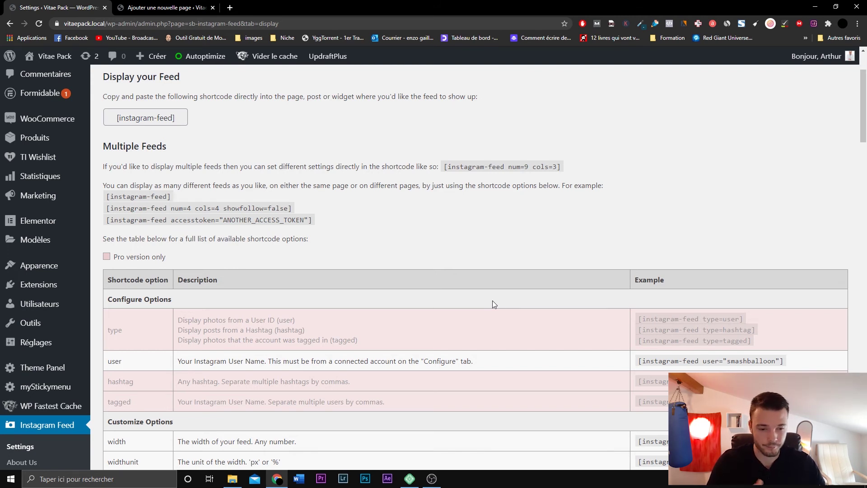
{"action": "scroll", "coordinate": [495, 302], "scroll_direction": "down", "scroll_amount": 2}
{"action": "scroll", "coordinate": [589, 225], "scroll_direction": "down", "scroll_amount": 2}
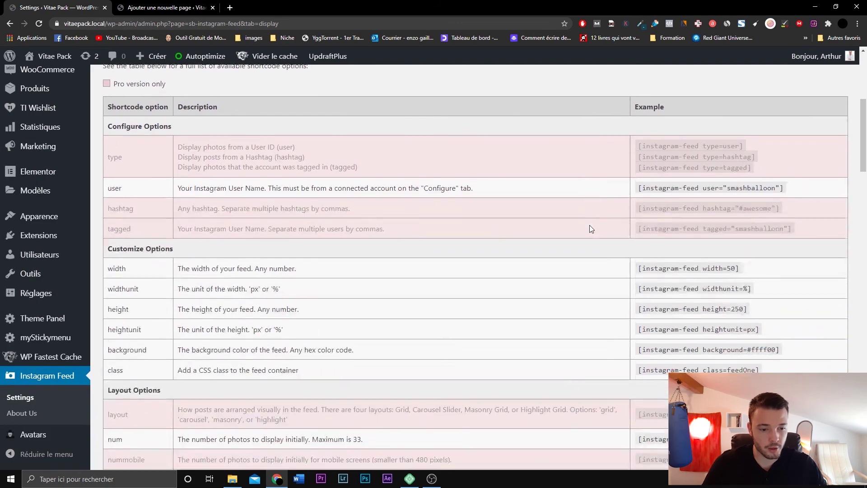
{"action": "scroll", "coordinate": [360, 170], "scroll_direction": "down", "scroll_amount": 2}
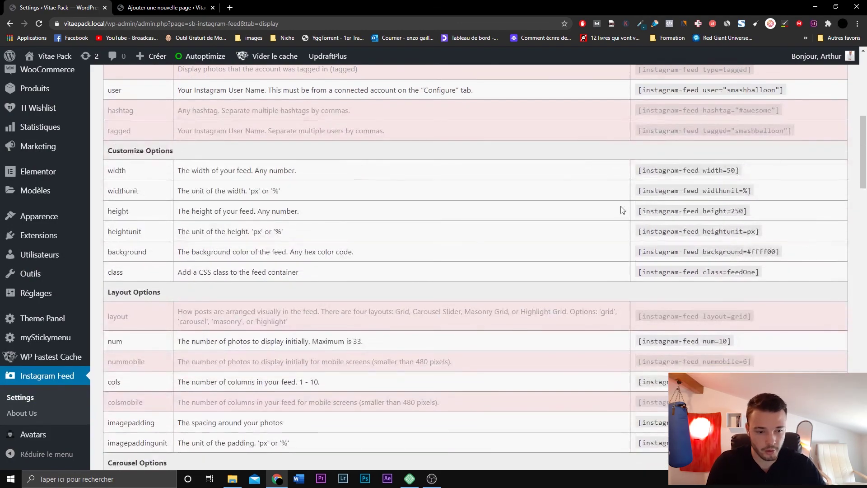
{"action": "scroll", "coordinate": [865, 159], "scroll_direction": "down", "scroll_amount": 1}
{"action": "scroll", "coordinate": [865, 159], "scroll_direction": "down", "scroll_amount": 3}
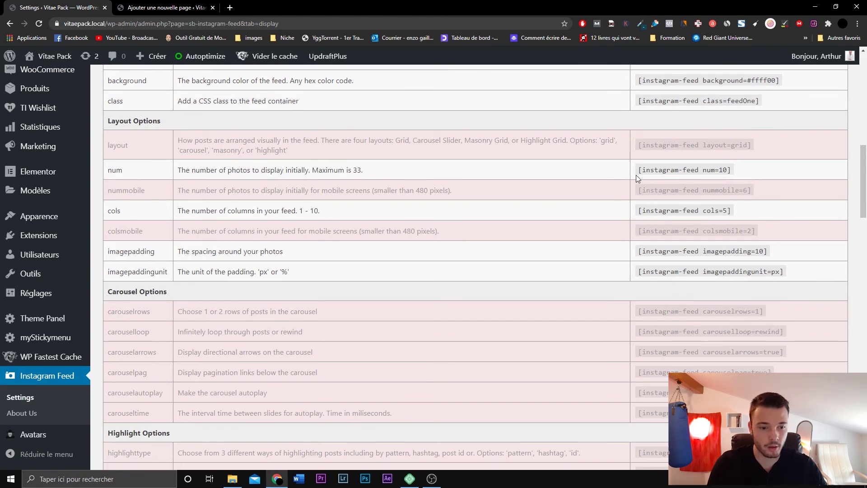
{"action": "left_click_drag", "start_coordinate": [637, 170], "coordinate": [730, 170]}
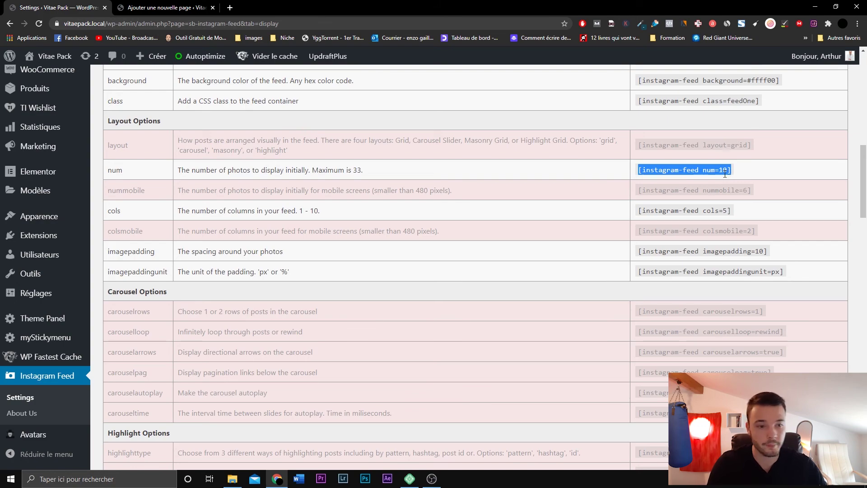
{"action": "scroll", "coordinate": [736, 154], "scroll_direction": "down", "scroll_amount": 2}
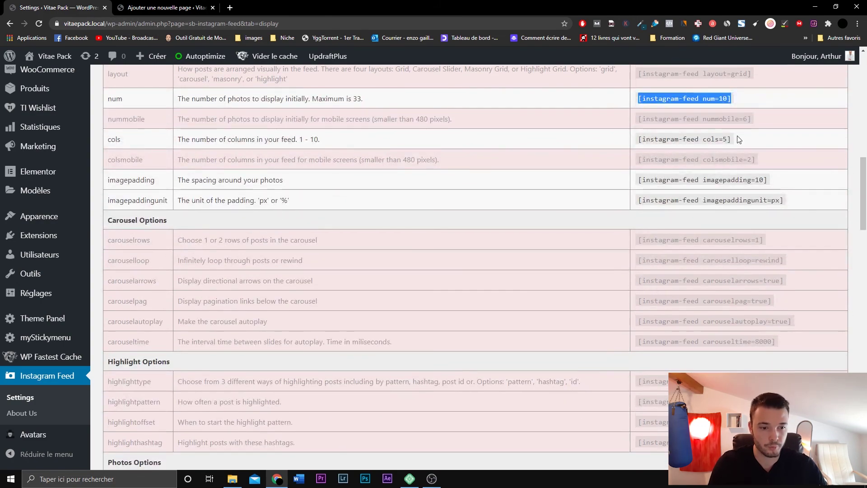
{"action": "left_click_drag", "start_coordinate": [863, 195], "coordinate": [864, 84]}
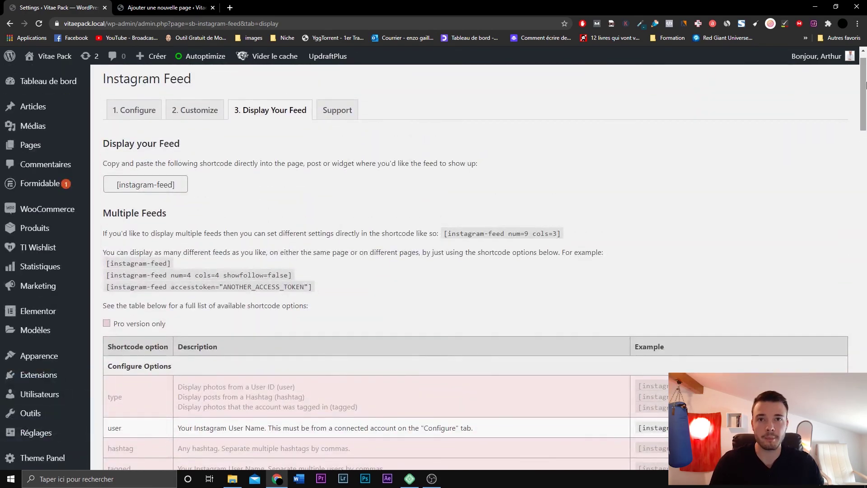